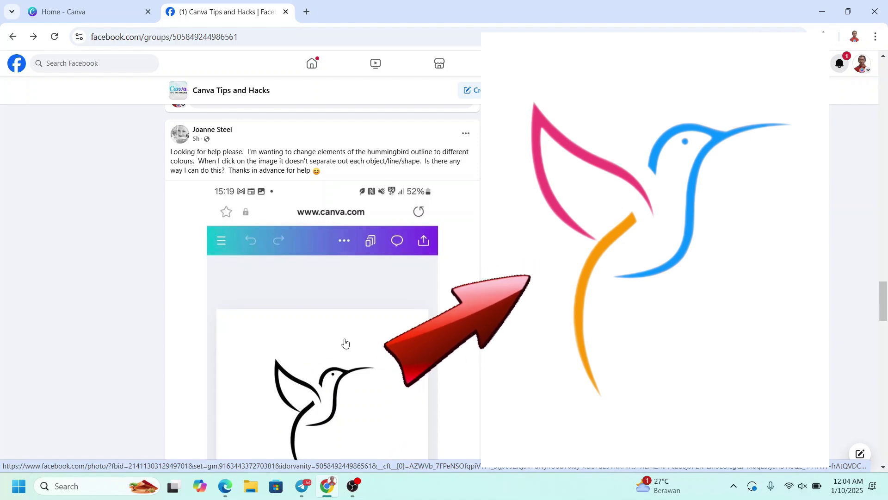
Copy the black hummingbird outline image from the Facebook group post
right_click(344, 343)
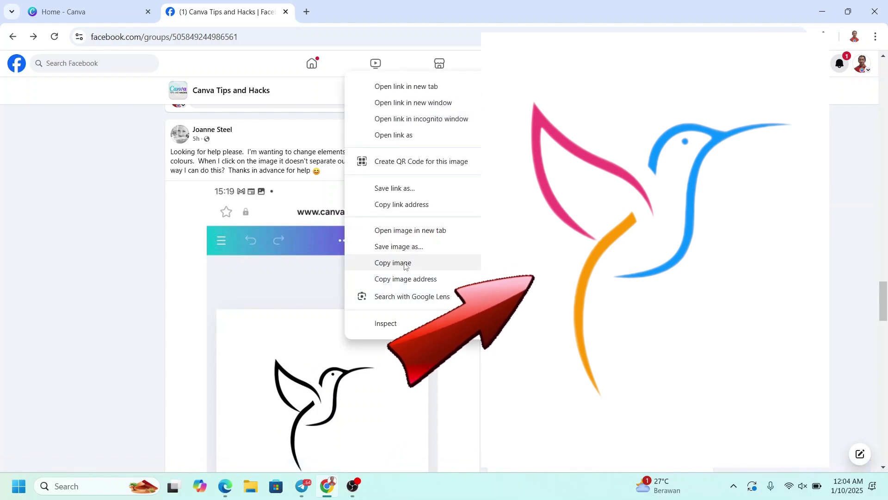
click(405, 263)
Create a new Instagram Post (4:5) design and paste the copied hummingbird screenshot onto its page
click(75, 12)
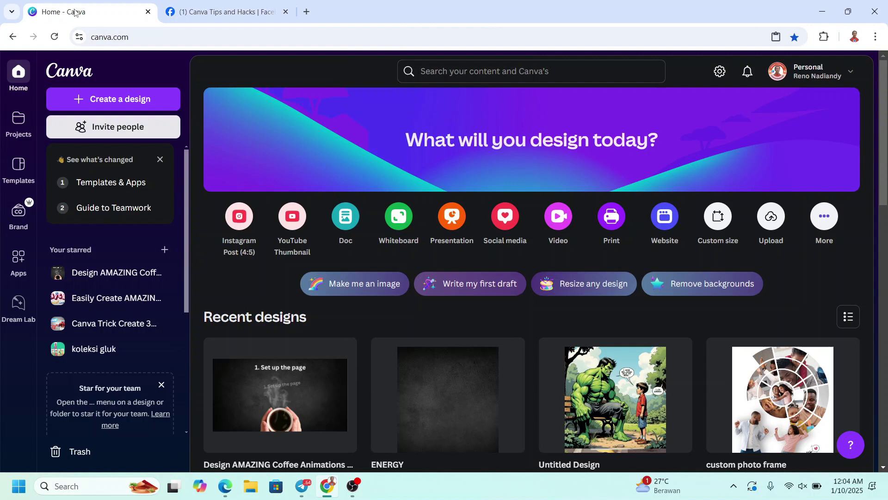
click(238, 219)
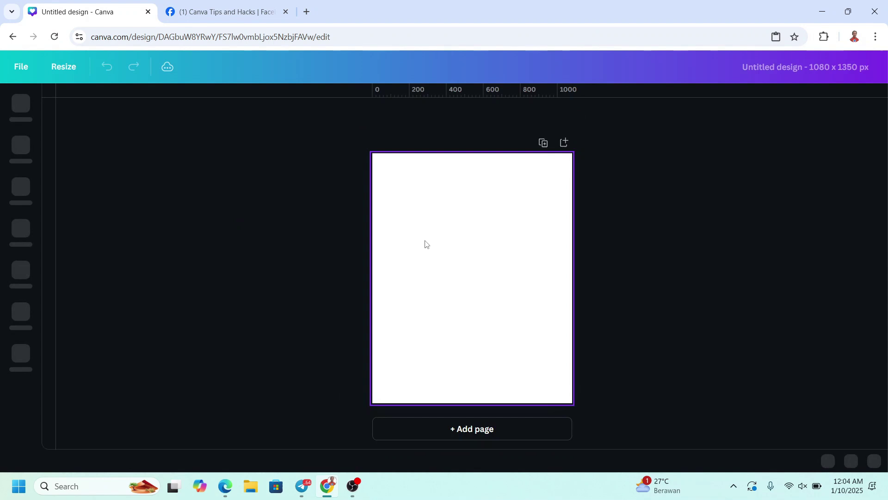
right_click(431, 239)
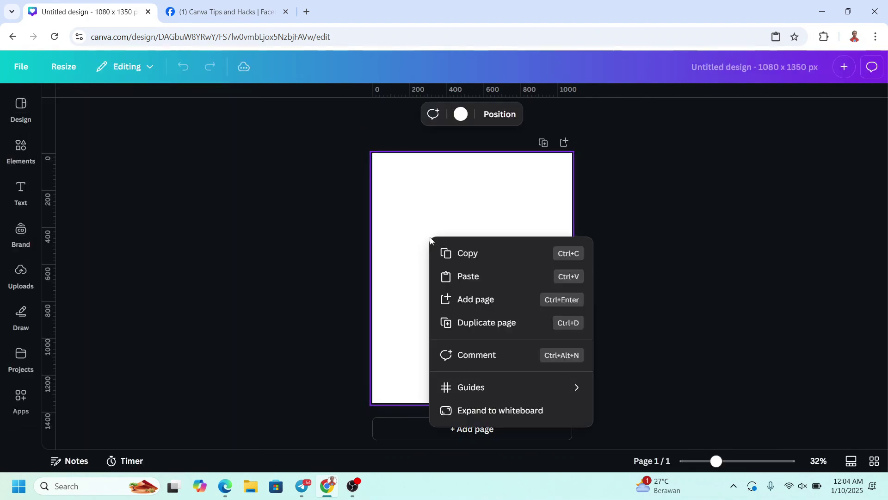
click(468, 278)
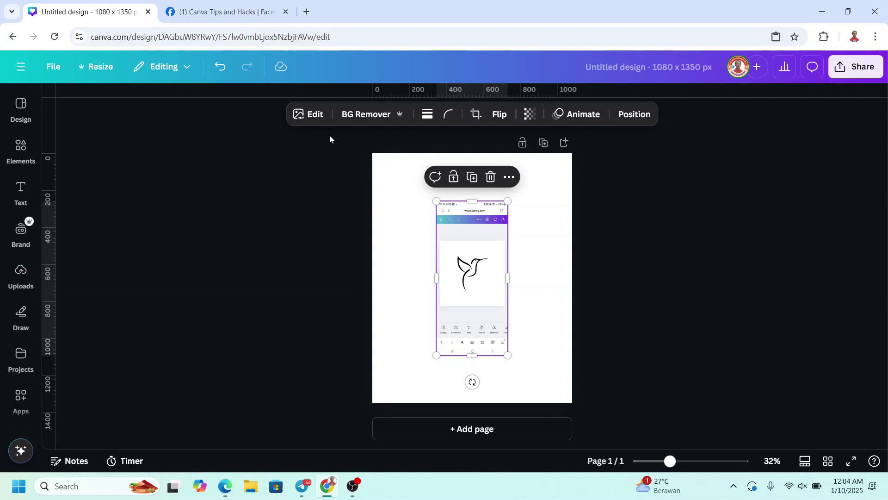
Open Magic Grab on the pasted screenshot in Brush mode with brush size 6
click(316, 119)
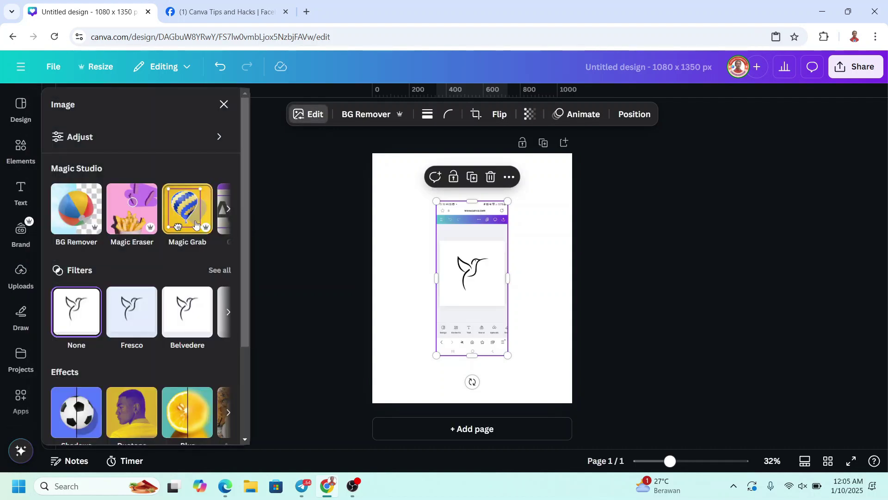
click(177, 210)
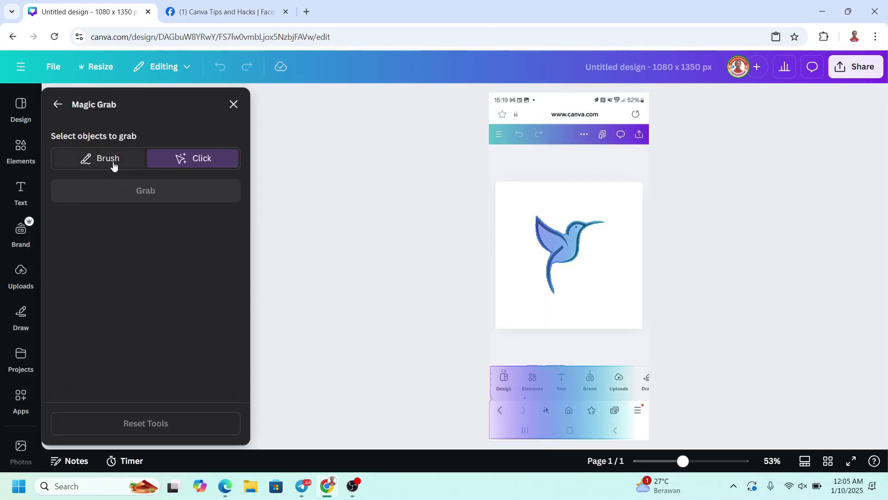
click(112, 162)
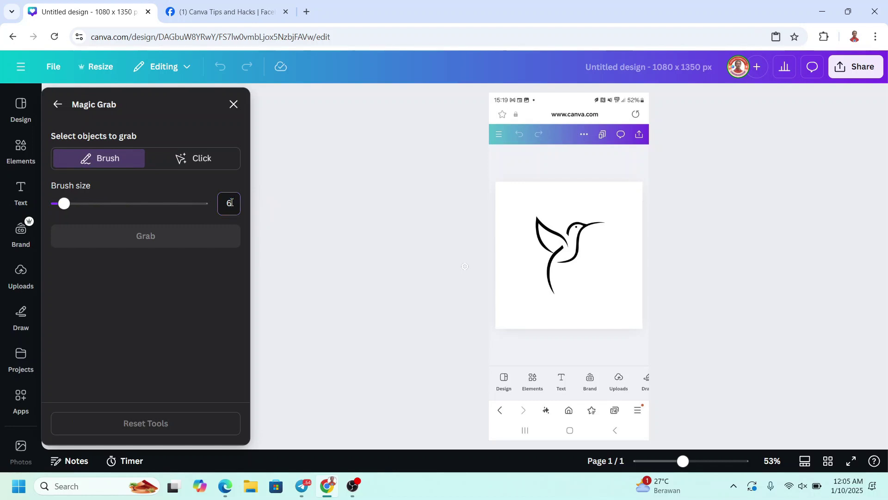
Brush over the hummingbird's wing, body, neck, head and beak, then grab it as a separate element
drag(683, 461, 715, 461)
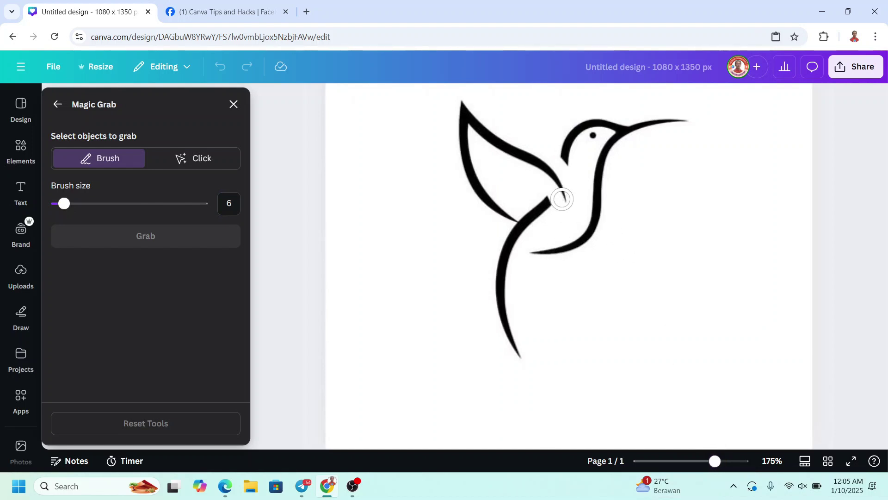
mouse_move(564, 197)
mouse_down()
mouse_move(463, 103)
mouse_move(460, 133)
mouse_move(488, 200)
mouse_move(515, 217)
mouse_move(551, 204)
mouse_move(509, 250)
mouse_move(502, 308)
mouse_move(522, 360)
mouse_up()
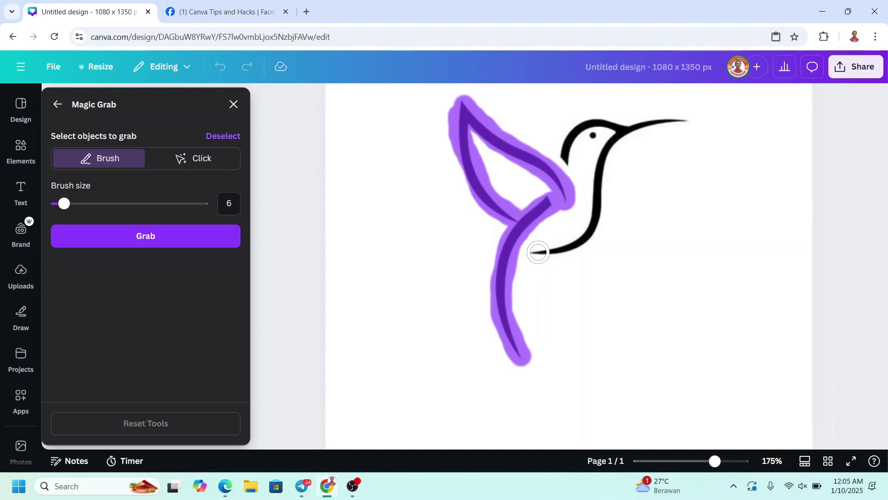
mouse_move(536, 251)
mouse_down()
mouse_move(589, 231)
mouse_move(600, 168)
mouse_move(620, 139)
mouse_move(686, 119)
mouse_up()
mouse_move(568, 160)
mouse_down()
mouse_move(577, 129)
mouse_move(618, 125)
mouse_move(592, 135)
mouse_up()
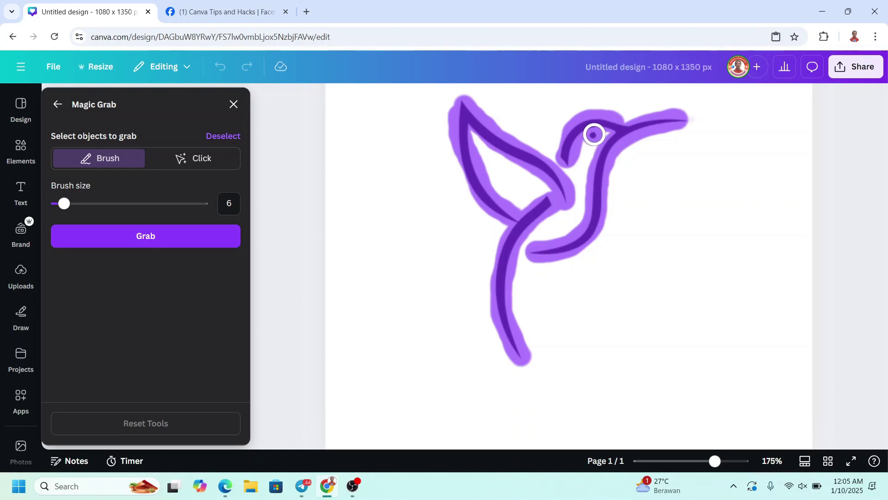
click(161, 238)
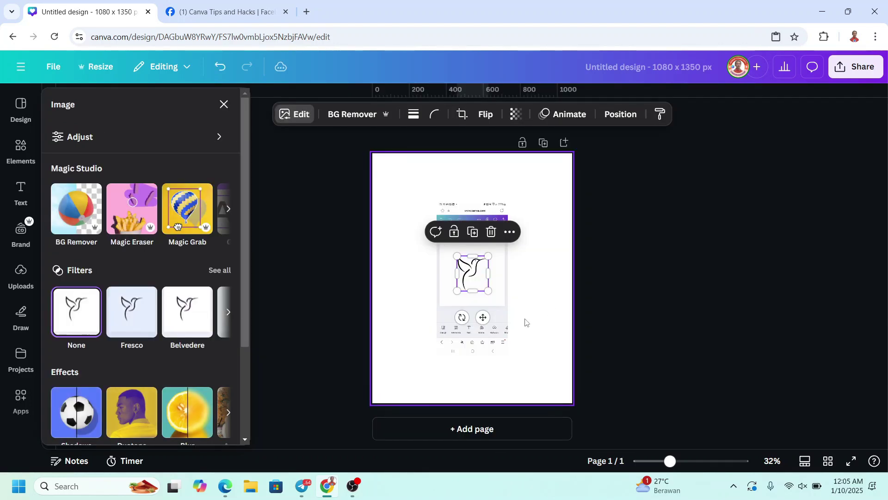
Delete the leftover screenshot and set the page background to the teal swatch
click(499, 313)
click(491, 177)
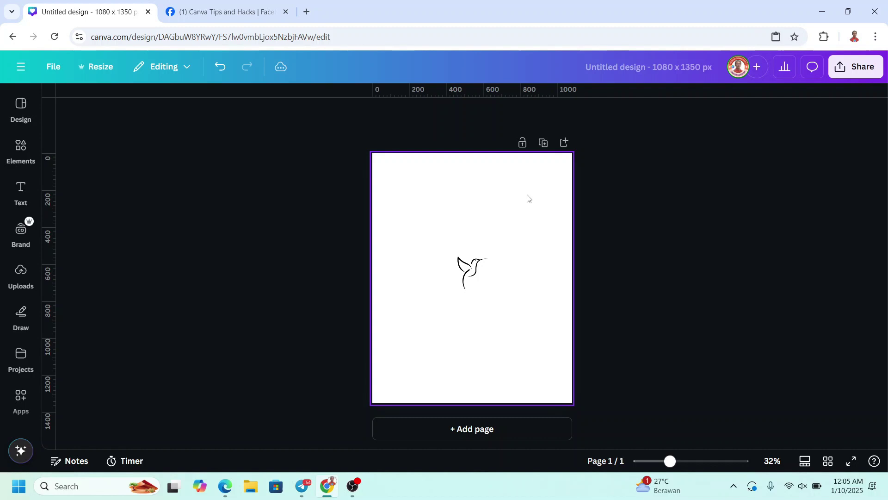
click(529, 198)
click(428, 114)
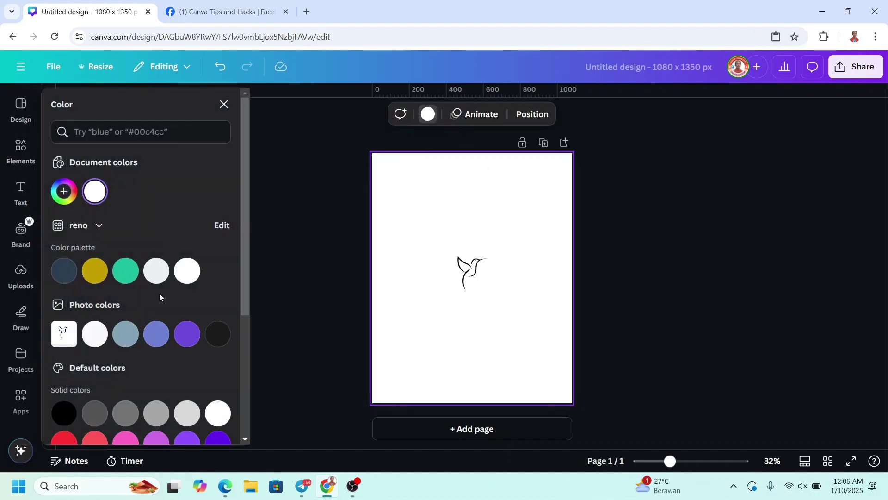
click(126, 270)
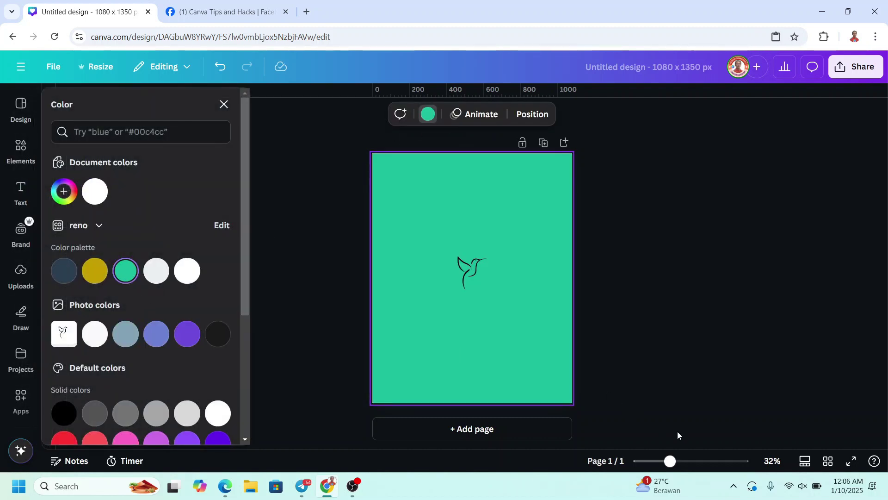
click(696, 462)
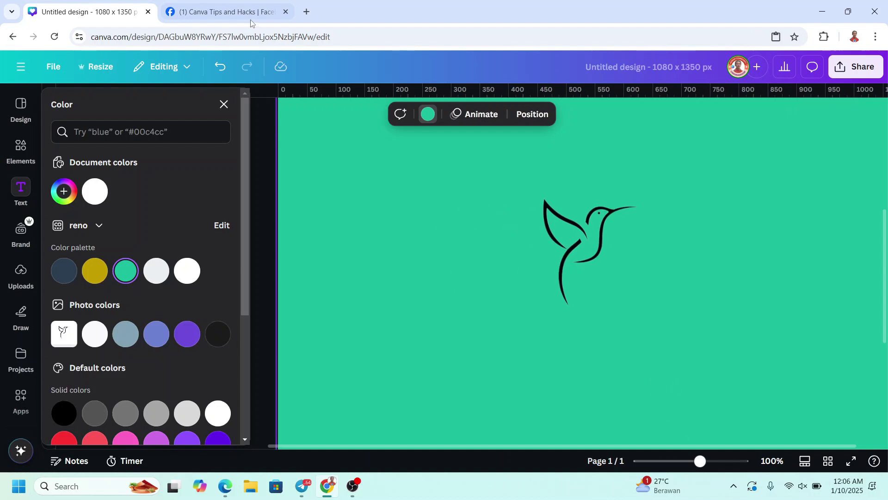
Enlarge the hummingbird across much of the teal page, shift it up and right, and show its image editing options
click(616, 239)
click(678, 462)
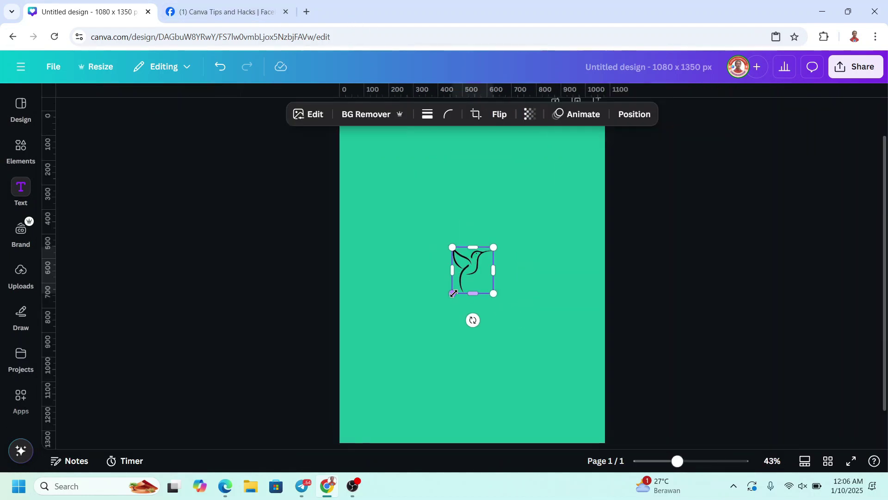
drag(407, 357, 334, 426)
drag(445, 332, 512, 279)
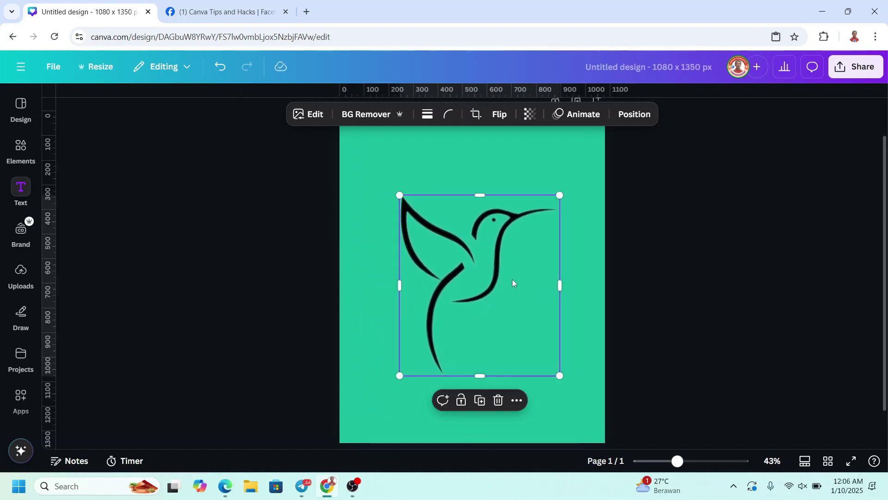
click(305, 114)
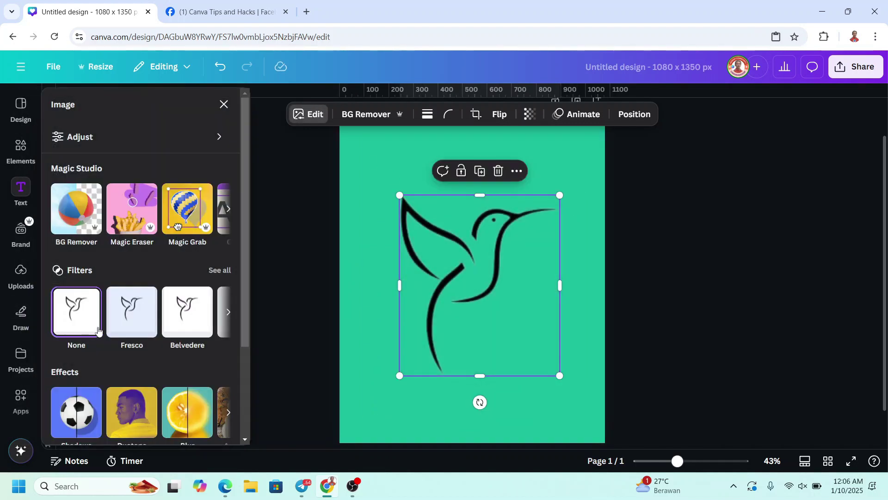
scroll(172, 332, down, 3)
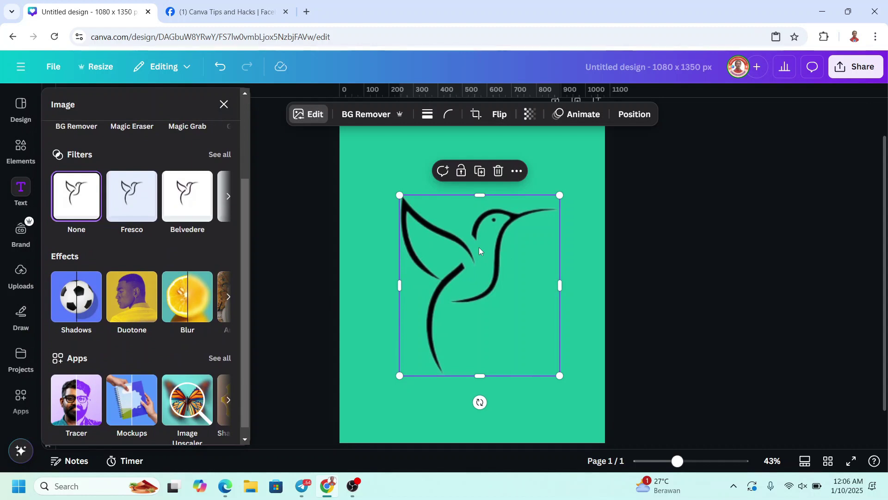
scroll(215, 381, down, 1)
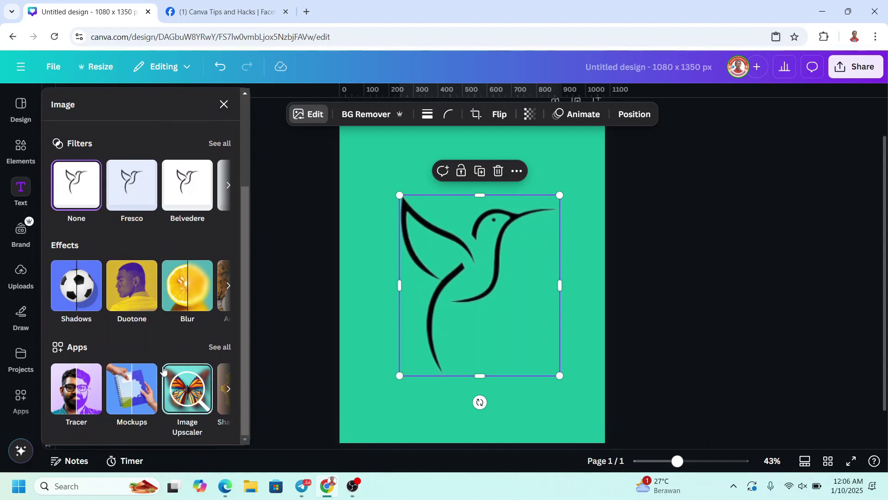
Upscale the hummingbird at 8x and replace the original with the enhanced image
click(194, 394)
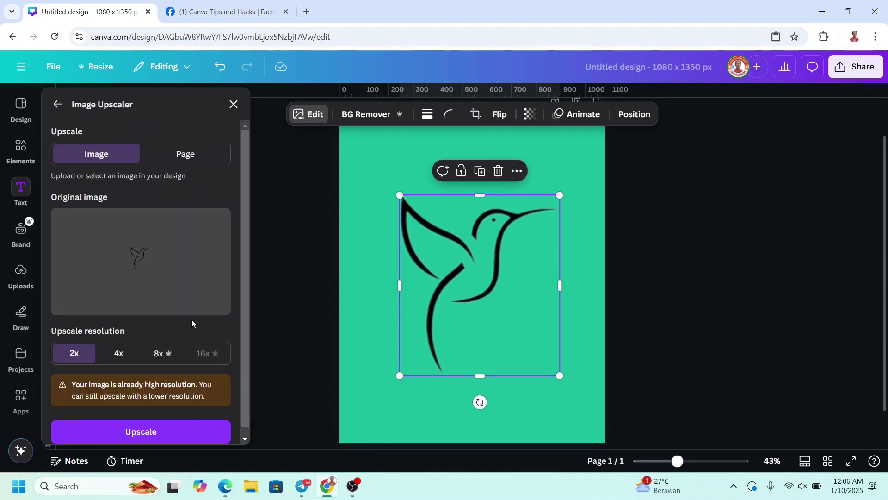
click(162, 355)
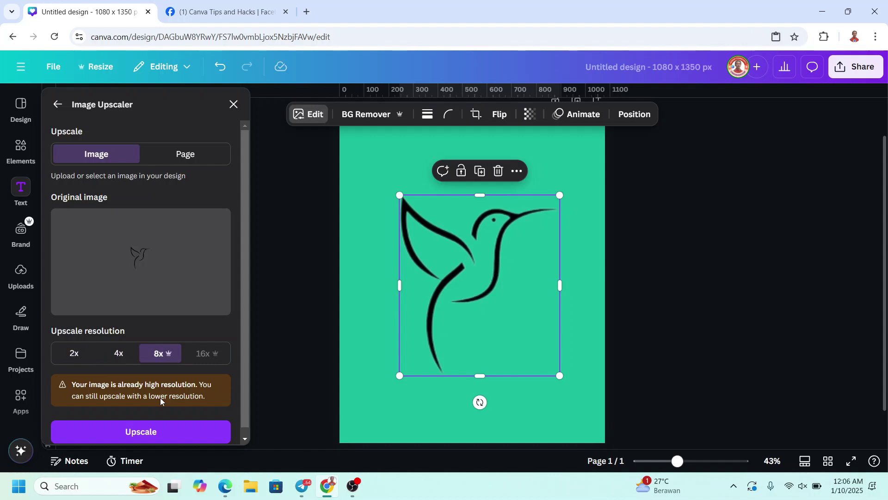
click(149, 435)
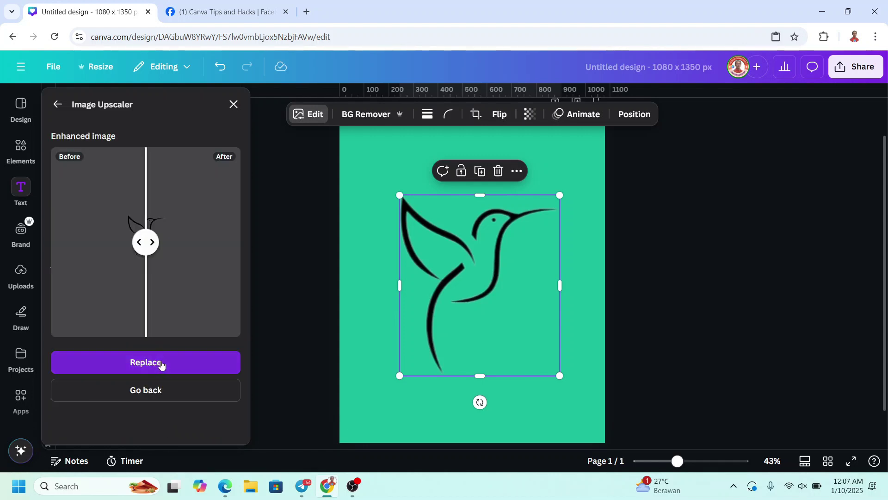
click(160, 363)
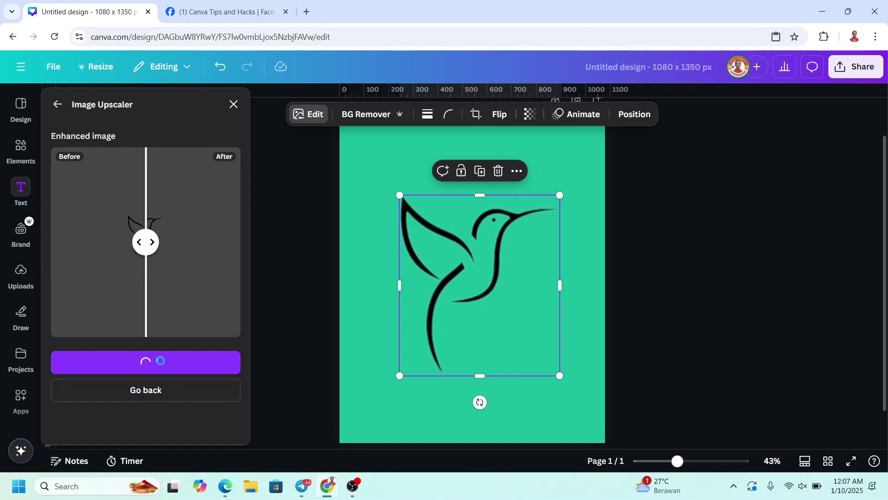
click(564, 279)
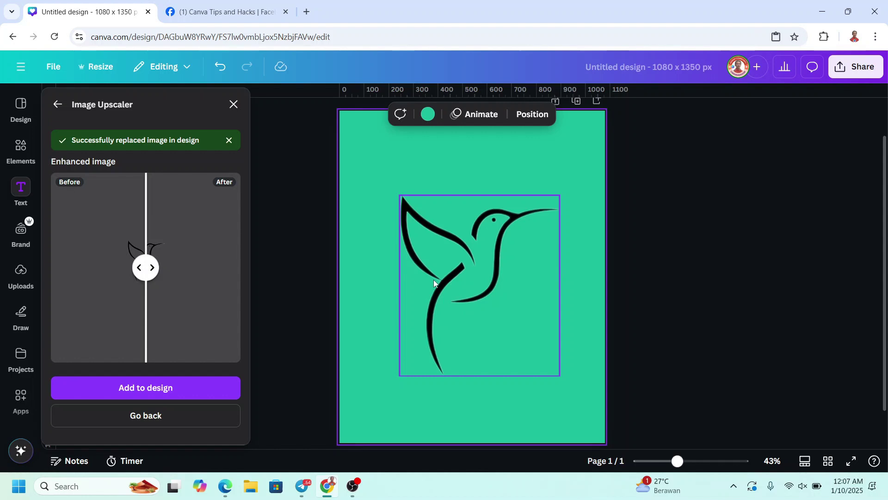
Duplicate the hummingbird twice, moving one copy to the page's right edge
drag(434, 280, 471, 291)
click(483, 175)
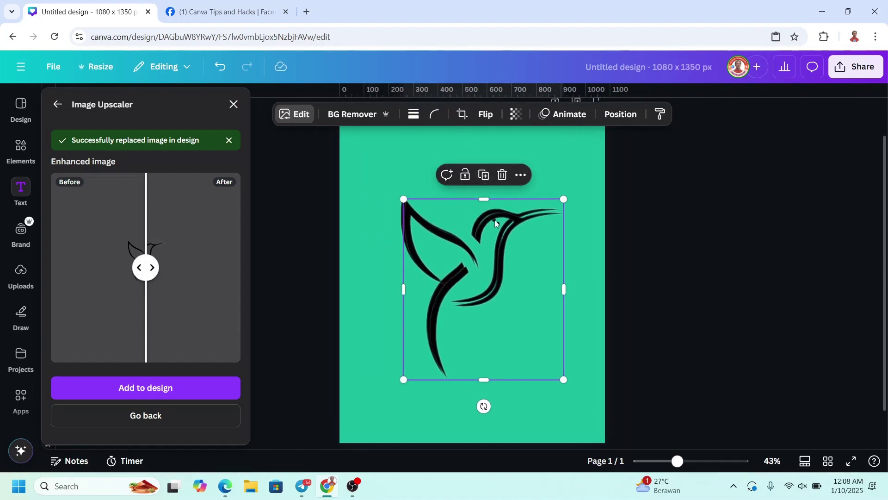
click(503, 246)
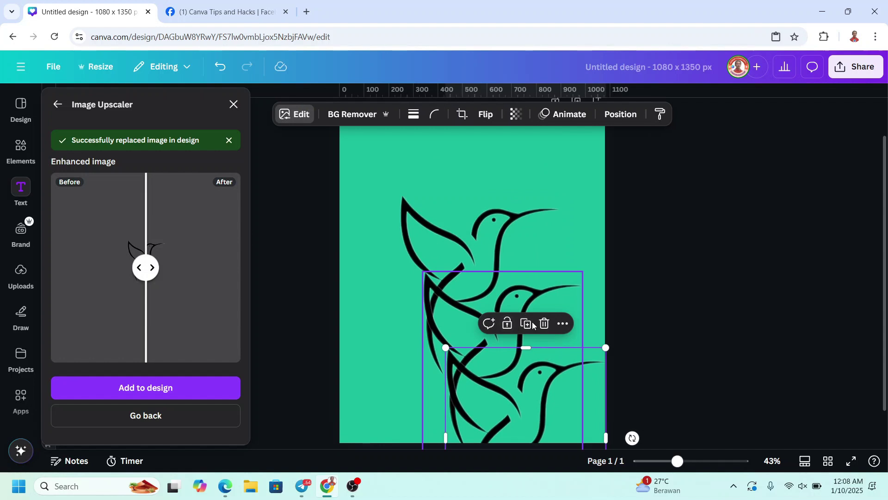
drag(533, 325, 609, 240)
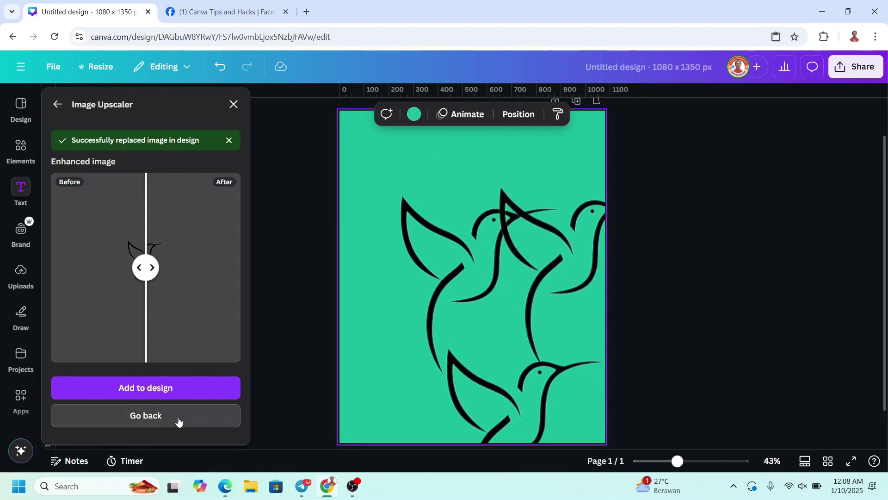
click(179, 416)
click(447, 235)
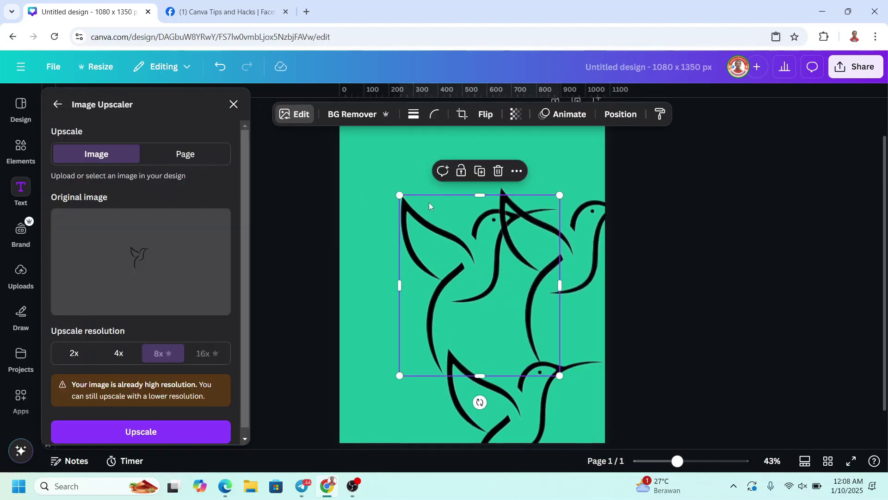
Give the left hummingbird a custom duotone with shadow colour #FF9900 orange
click(299, 116)
scroll(132, 302, down, 2)
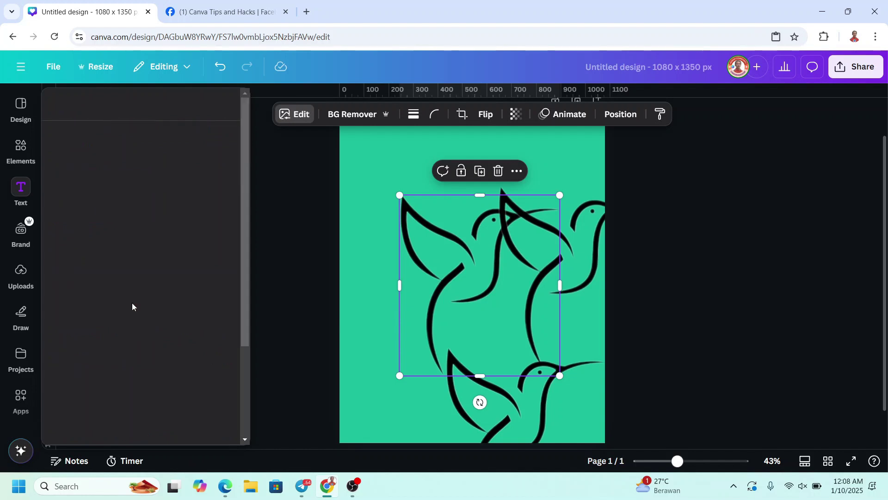
click(79, 227)
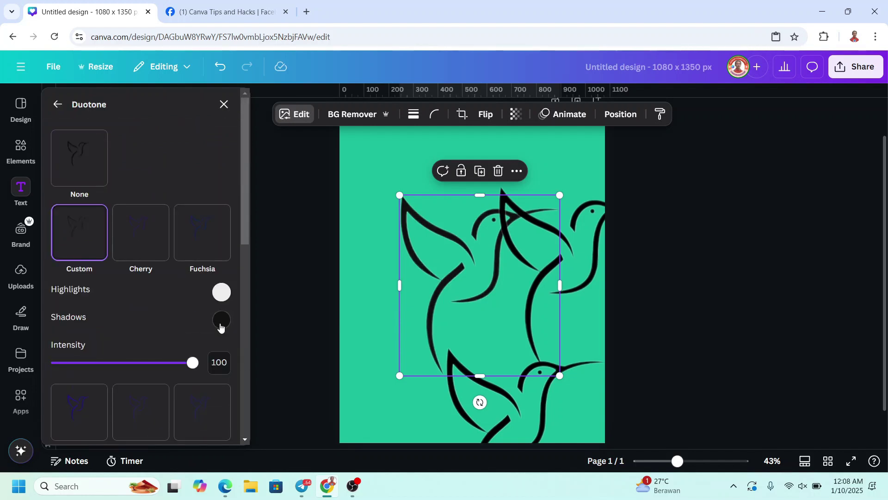
click(221, 320)
click(241, 416)
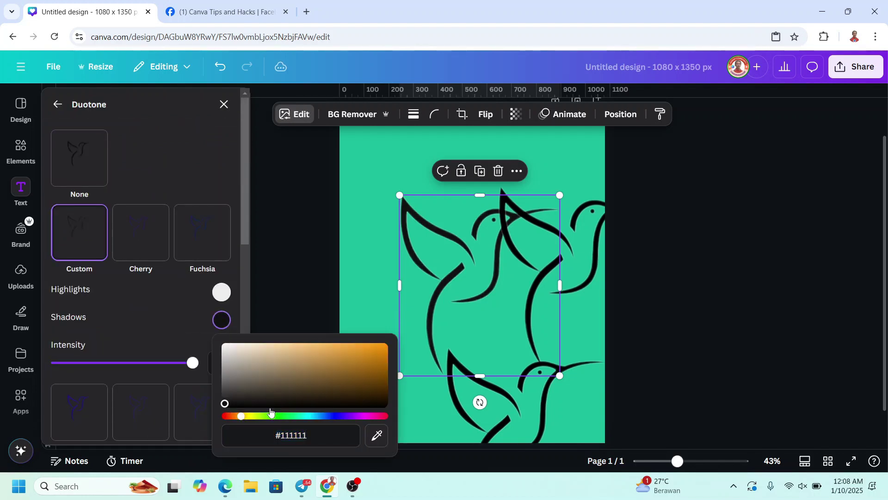
click(386, 345)
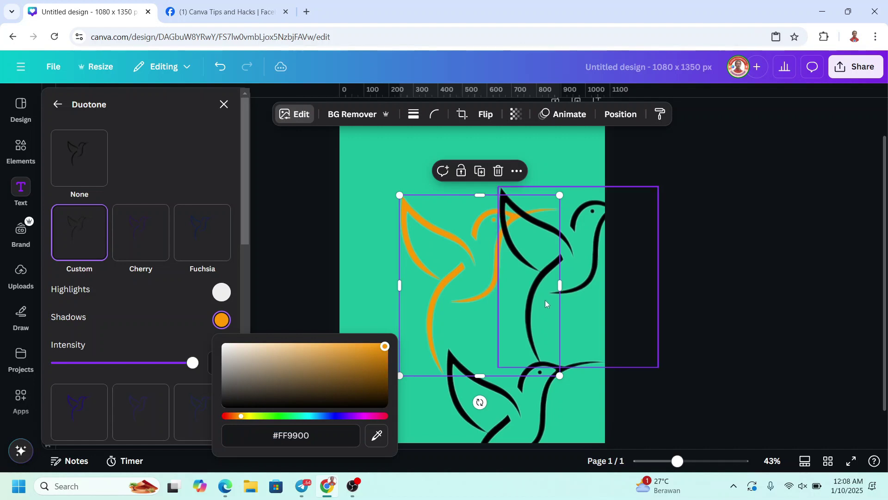
Apply the Blush duotone to the right hummingbird to turn it pink
click(607, 225)
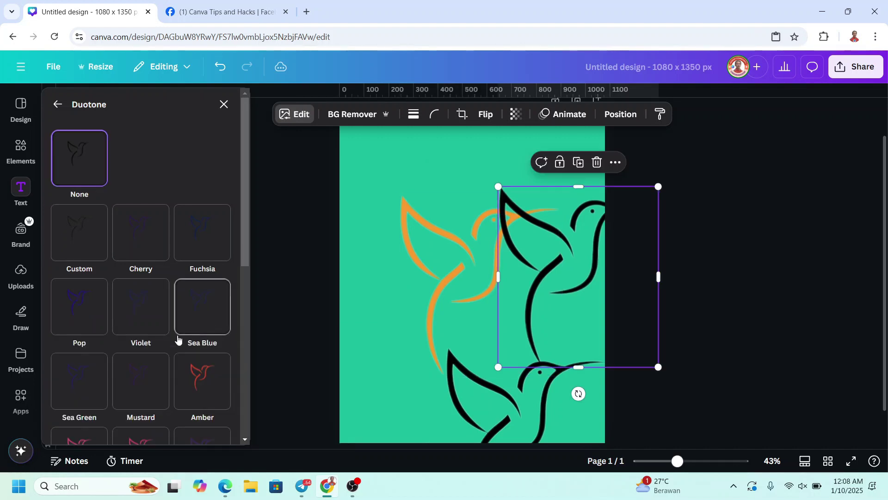
scroll(161, 347, down, 1)
click(141, 397)
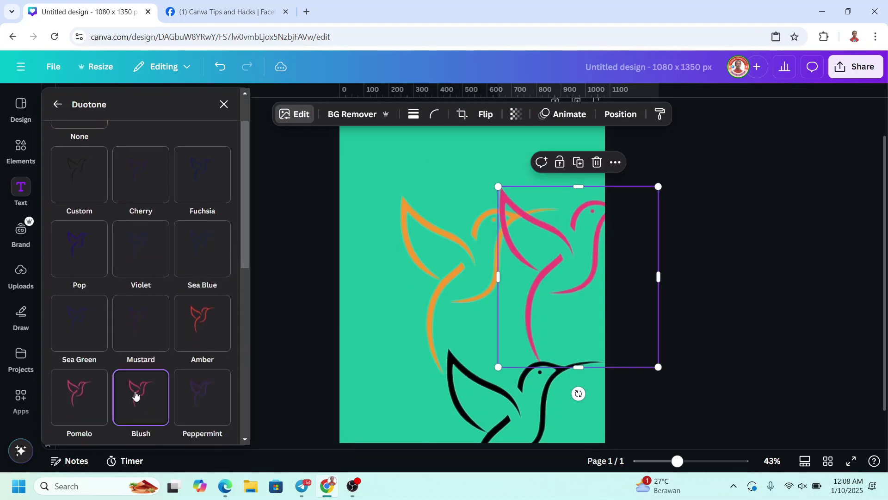
scroll(397, 336, down, 1)
Apply the Lavender duotone to the bottom hummingbird and start editing its shadow colour
click(482, 362)
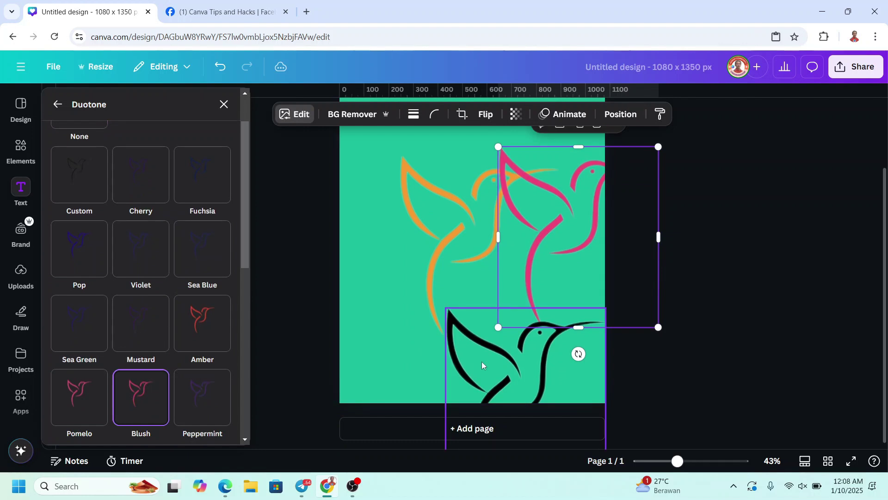
click(188, 321)
scroll(184, 326, down, 3)
scroll(184, 325, down, 2)
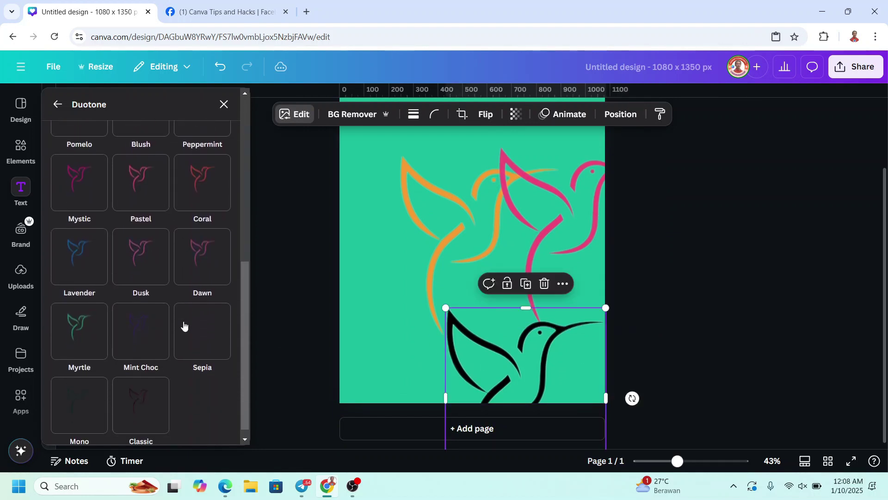
click(75, 256)
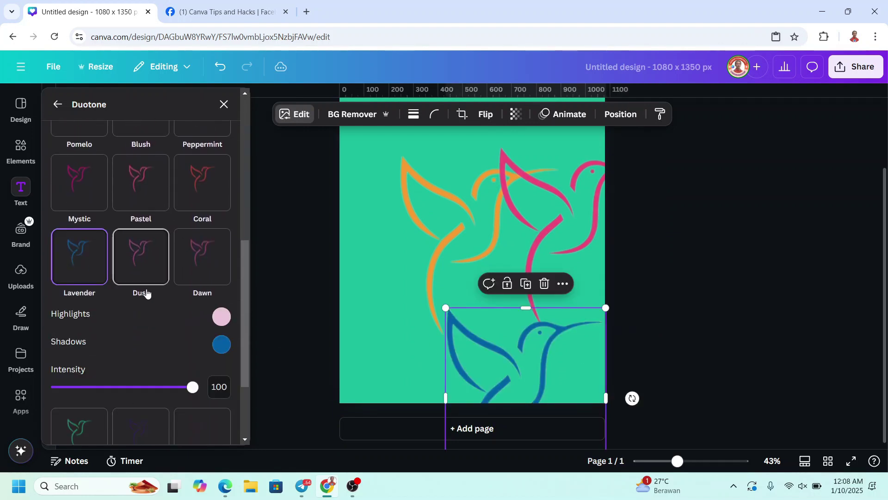
click(220, 345)
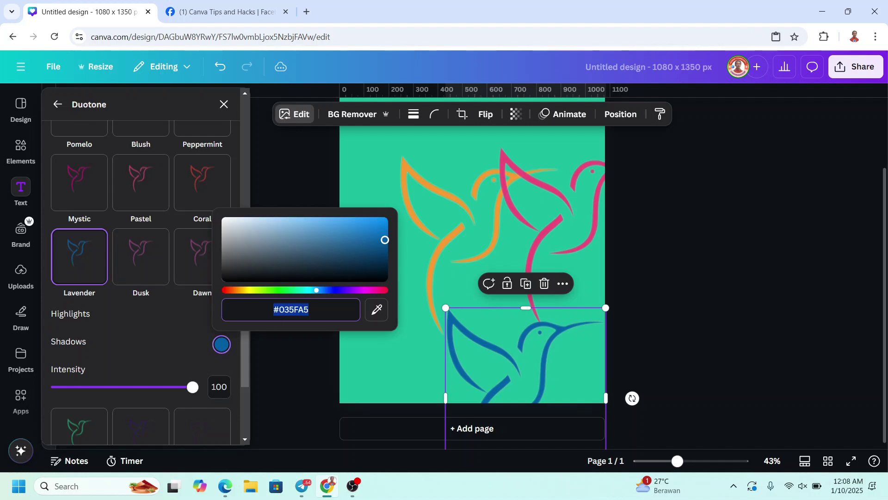
Set the bottom bird's duotone shadows to #035FFF and make the page background white
text(#035FFF)
click(379, 148)
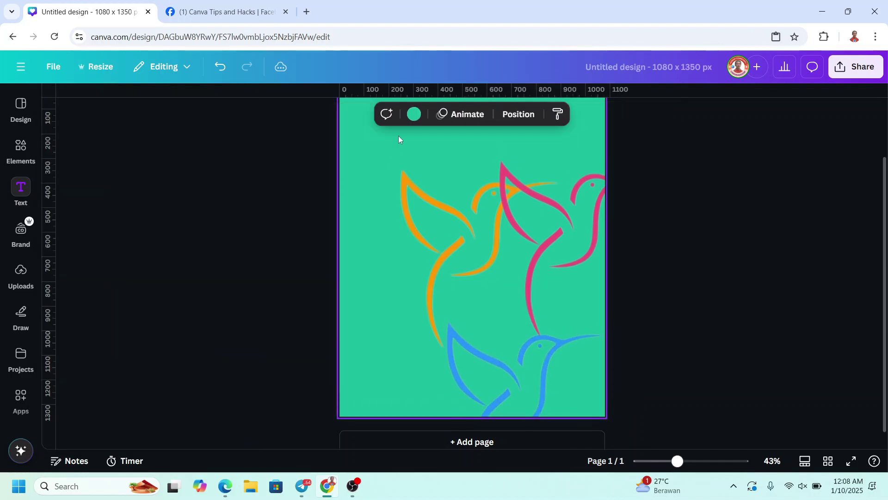
click(414, 114)
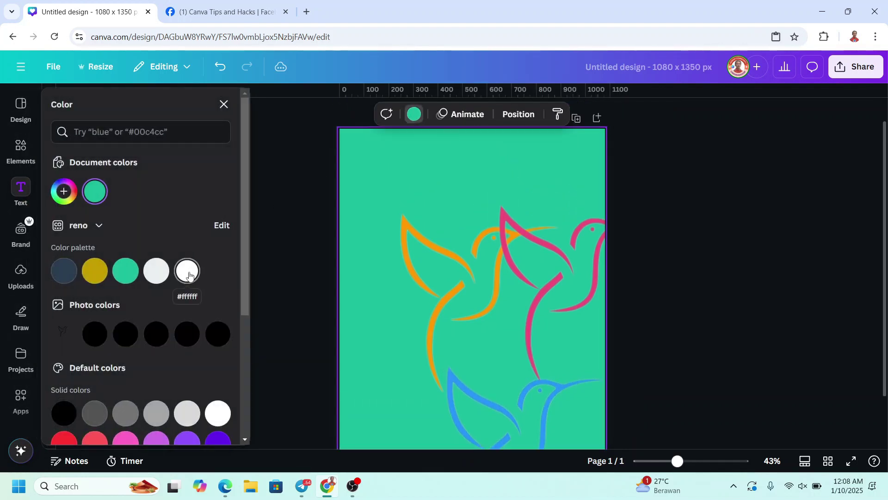
click(188, 270)
Align all three hummingbirds to centre and middle in one stack, then move it to the page centre
drag(703, 182, 359, 456)
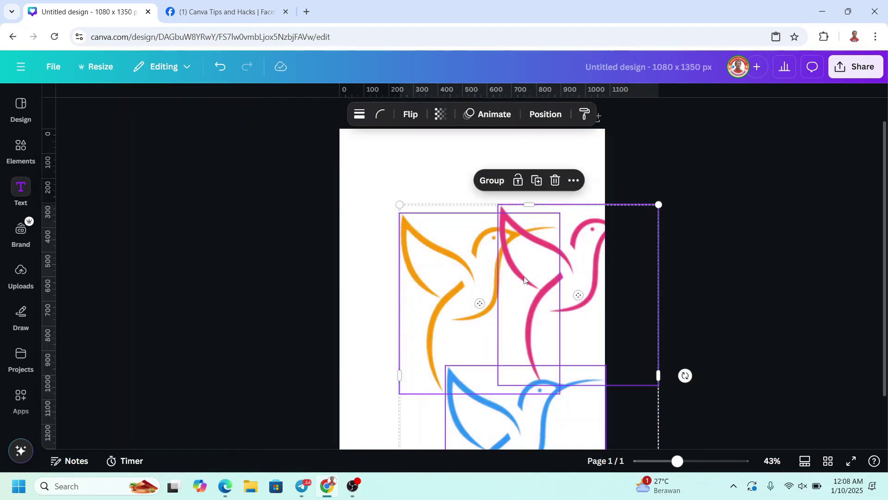
right_click(511, 251)
mouse_move(559, 279)
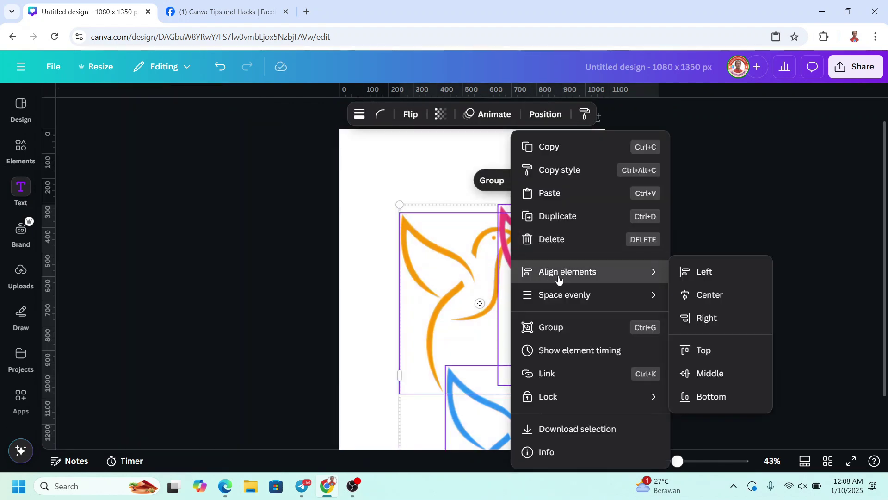
click(710, 296)
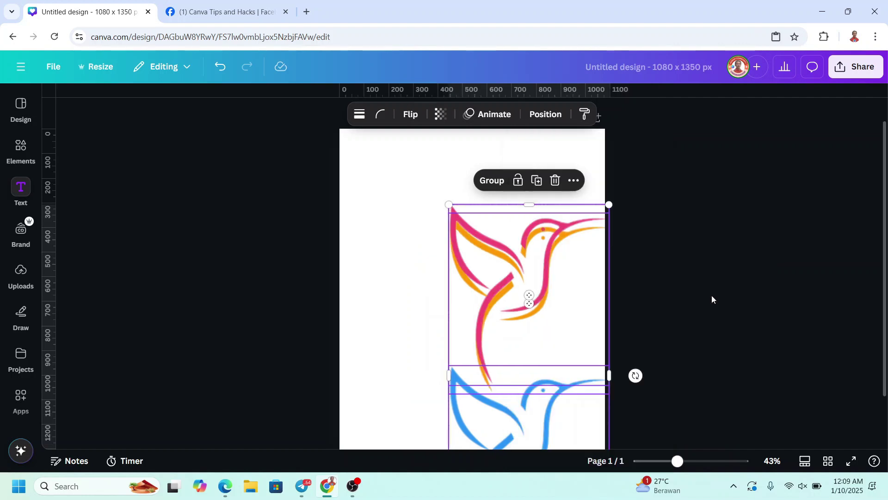
right_click(537, 263)
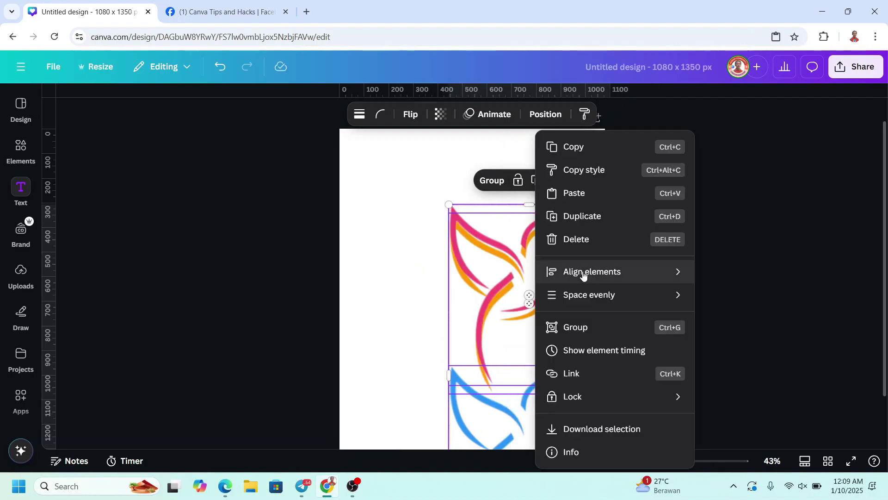
mouse_move(601, 275)
click(743, 375)
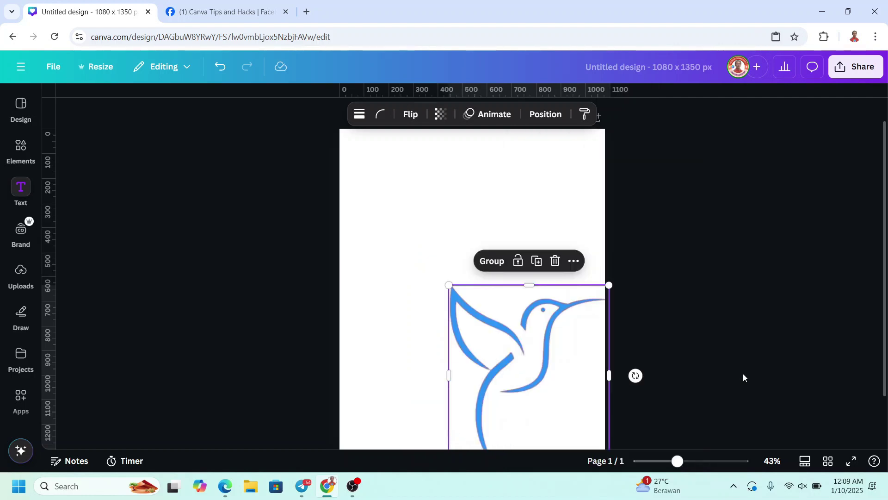
drag(550, 374, 496, 306)
With the BG Remover's Erase brush, erase the blue hummingbird's wing and lower body, keeping its head and neck
click(495, 278)
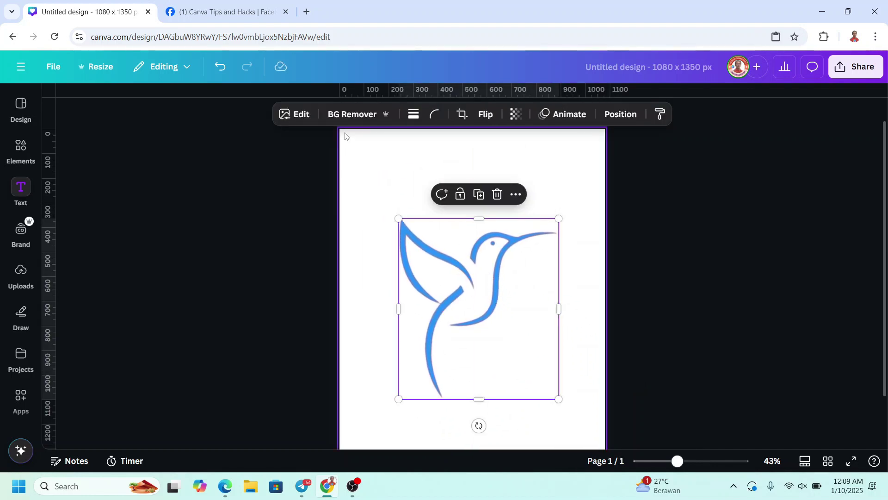
click(351, 114)
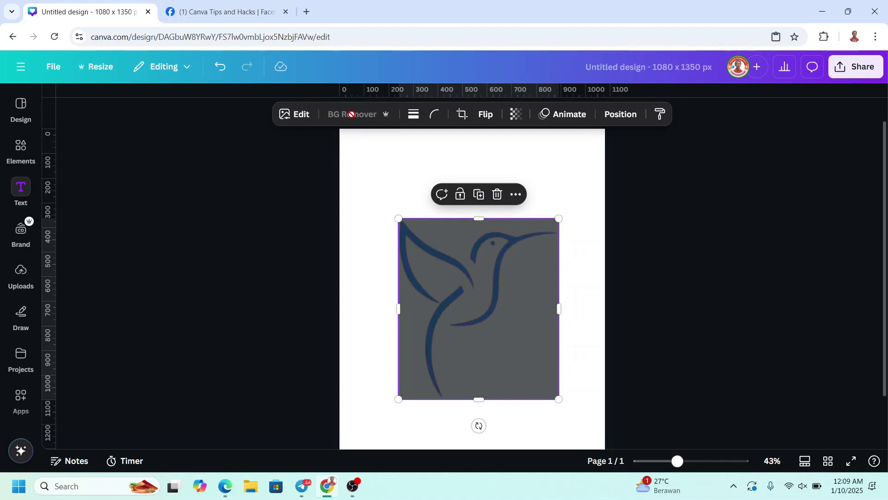
click(358, 115)
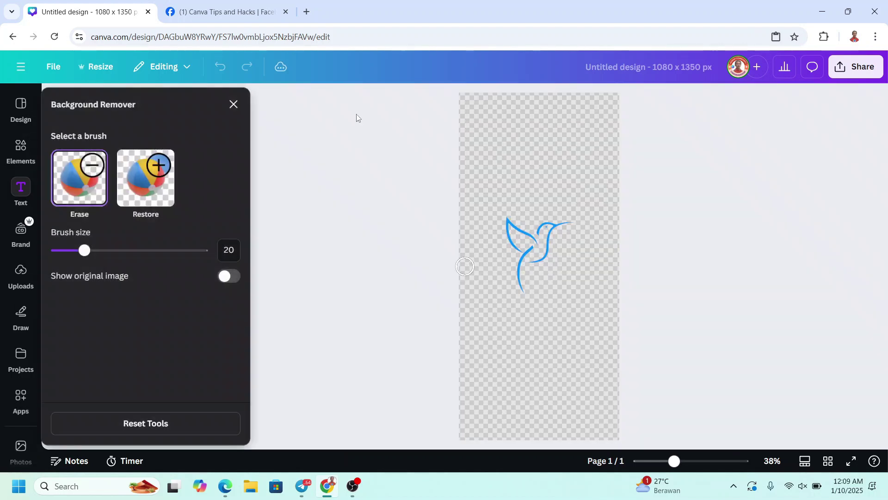
click(703, 462)
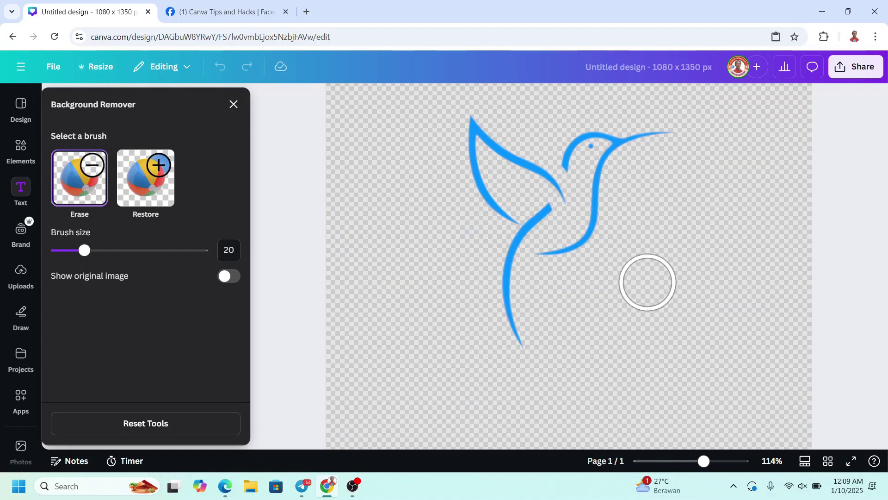
mouse_move(540, 189)
mouse_down()
mouse_move(545, 210)
mouse_move(550, 201)
mouse_move(466, 125)
mouse_move(494, 203)
mouse_move(510, 216)
mouse_move(494, 251)
mouse_move(498, 309)
mouse_move(533, 369)
mouse_up()
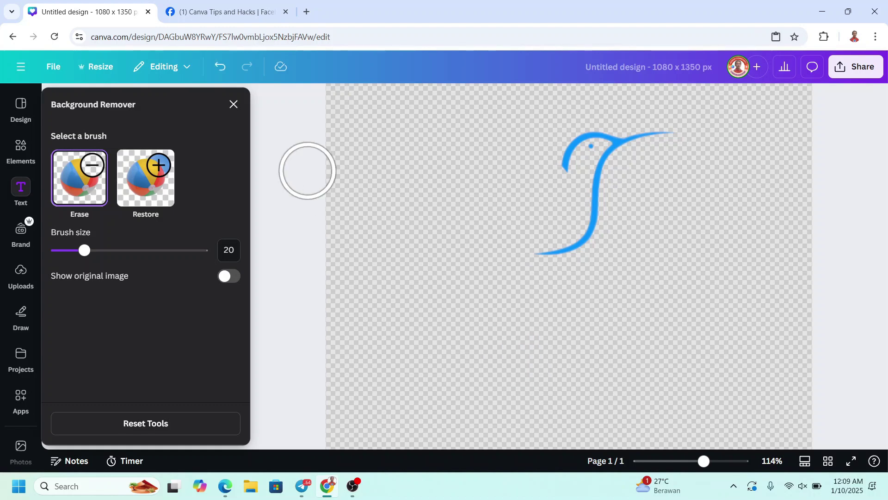
click(234, 104)
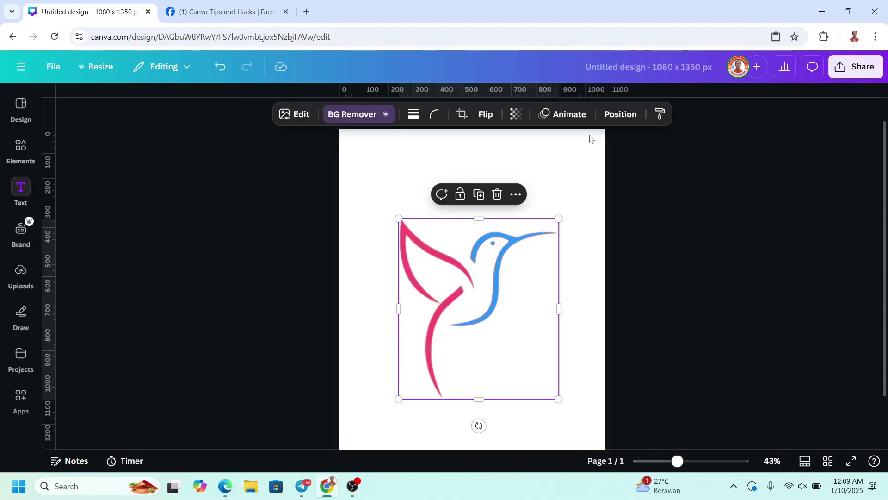
Select the pink hummingbird layer from the Position layers list
click(620, 114)
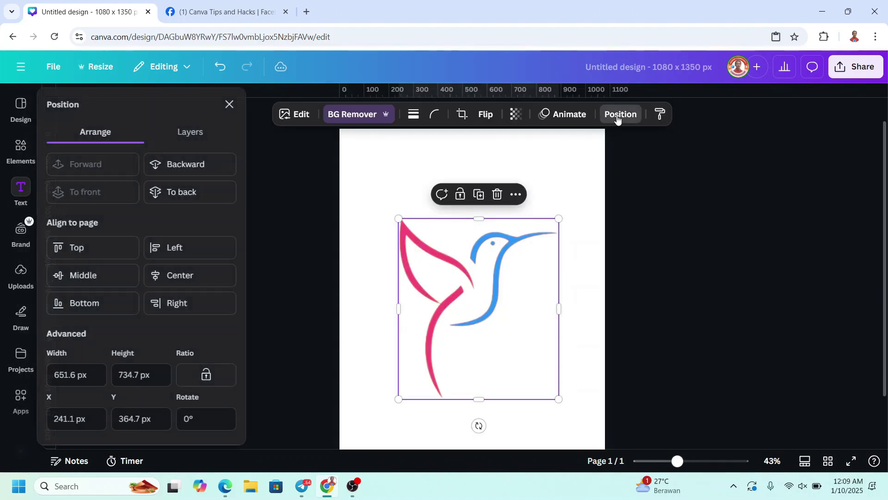
click(198, 133)
click(175, 245)
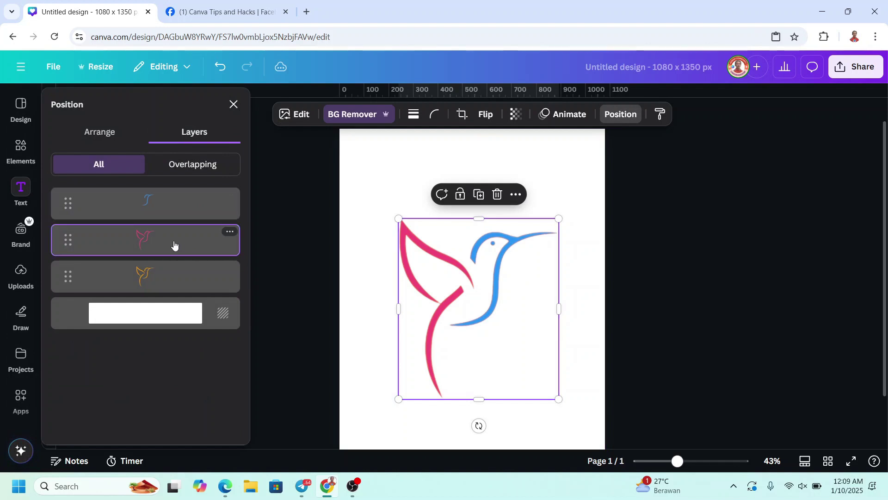
Erase the pink bird's neck, breast, head and beak, then its body branch with brush size 7
click(356, 115)
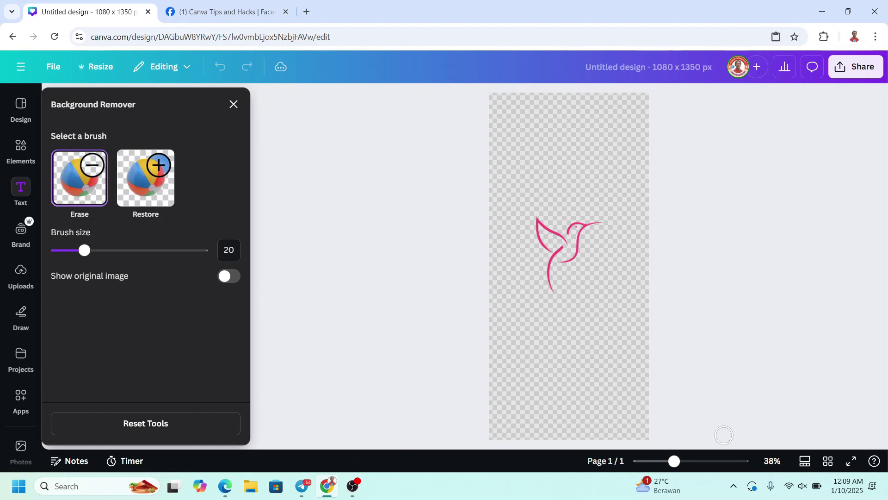
click(708, 462)
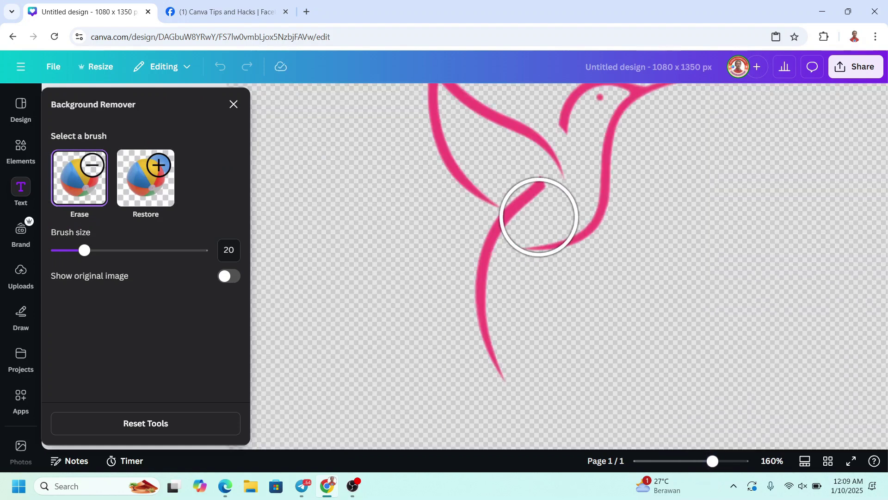
drag(564, 255, 609, 246)
scroll(616, 246, up, 2)
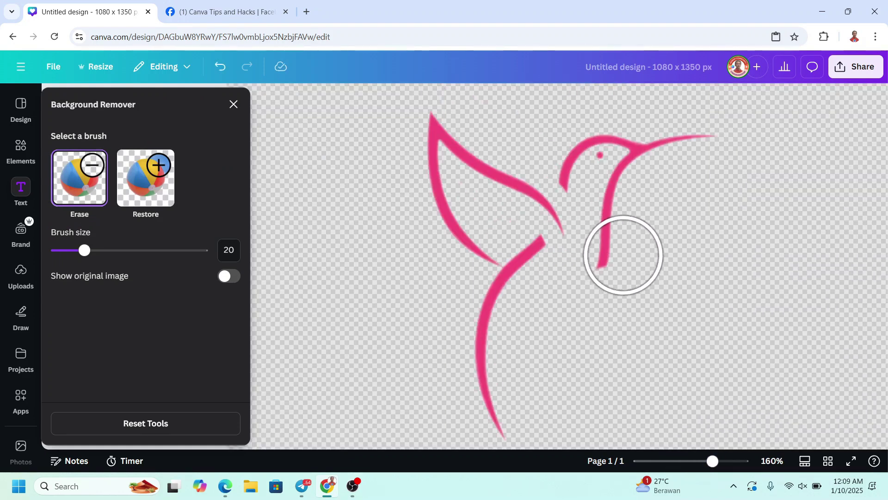
mouse_move(639, 200)
mouse_down()
mouse_move(650, 154)
mouse_move(704, 136)
mouse_move(600, 157)
mouse_move(589, 168)
mouse_move(625, 151)
mouse_up()
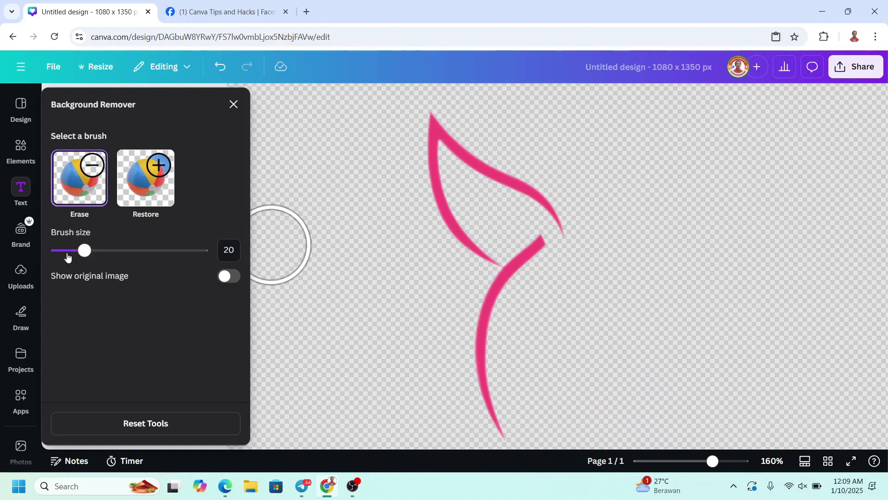
click(67, 252)
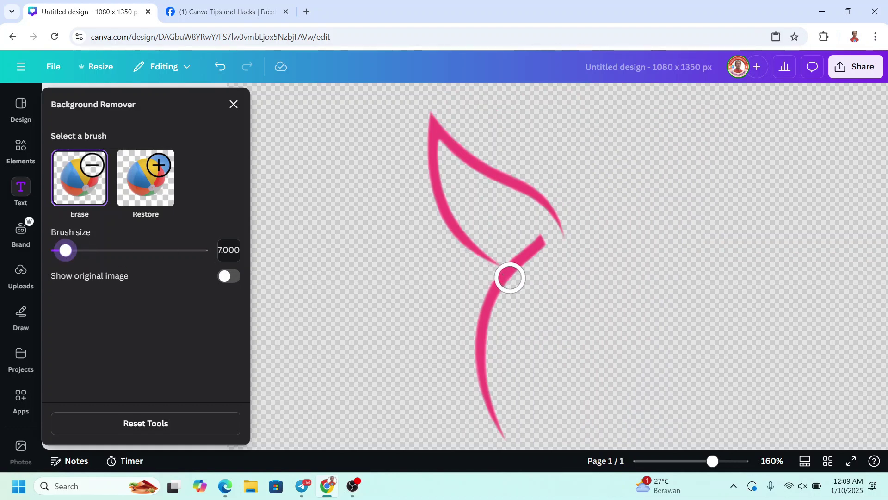
mouse_move(510, 277)
mouse_down()
mouse_move(522, 264)
mouse_move(541, 246)
mouse_move(518, 292)
mouse_move(493, 302)
mouse_move(496, 294)
mouse_move(482, 358)
mouse_move(484, 416)
mouse_move(504, 440)
mouse_up()
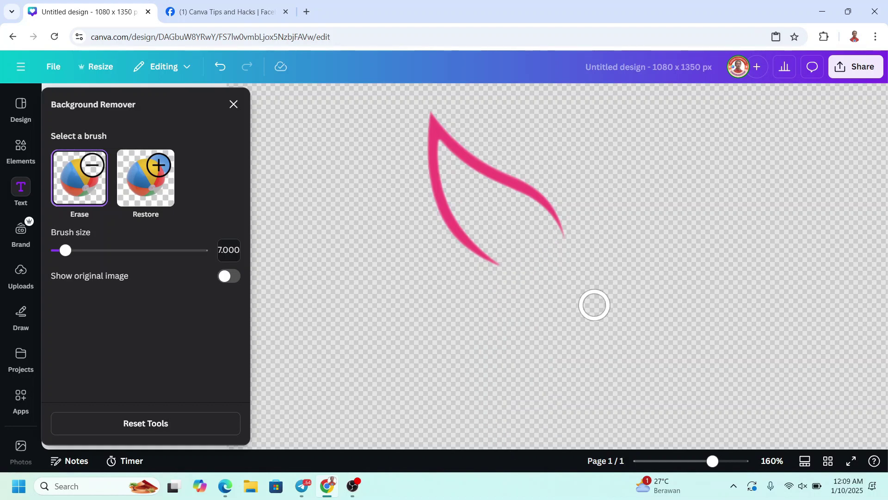
Close the pink bird's eraser and select the orange hummingbird layer
click(234, 104)
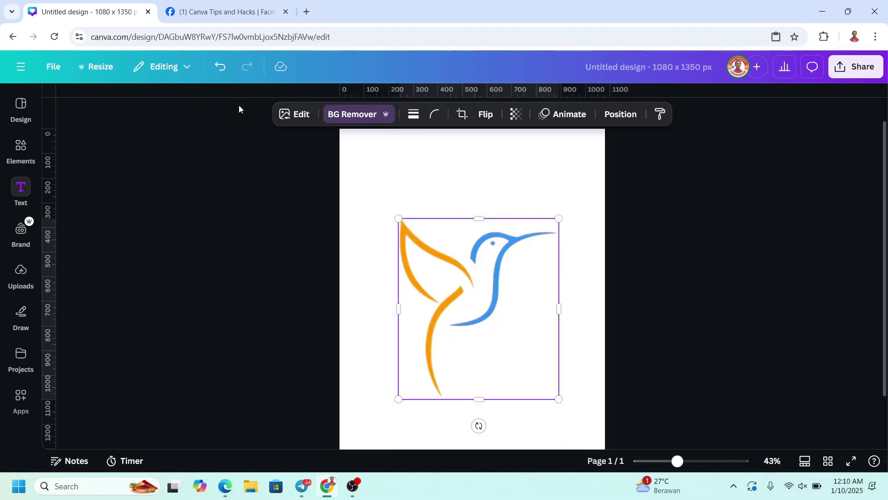
click(624, 116)
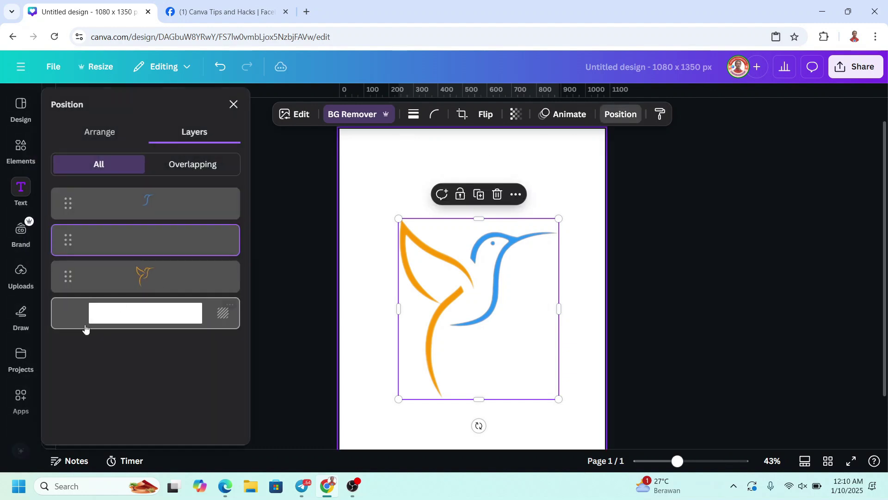
click(144, 280)
Erase the orange hummingbird's head, beak, breast and wing, keeping only its lower body curve
click(360, 120)
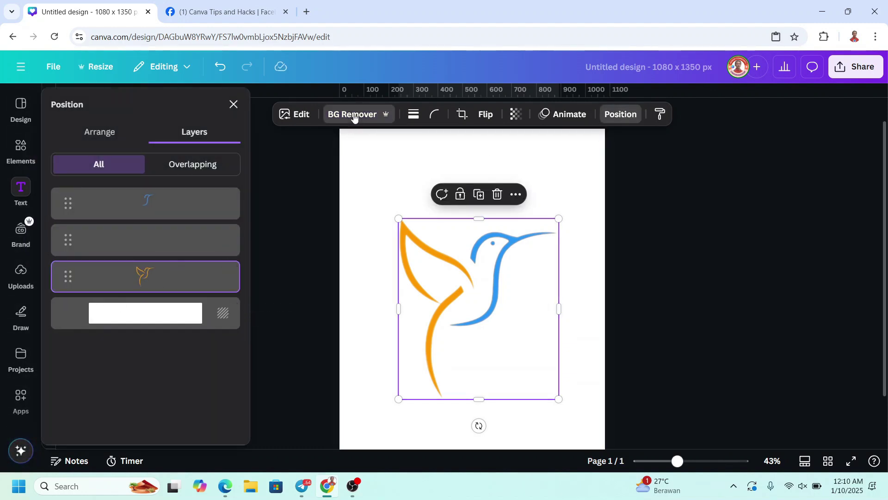
click(358, 114)
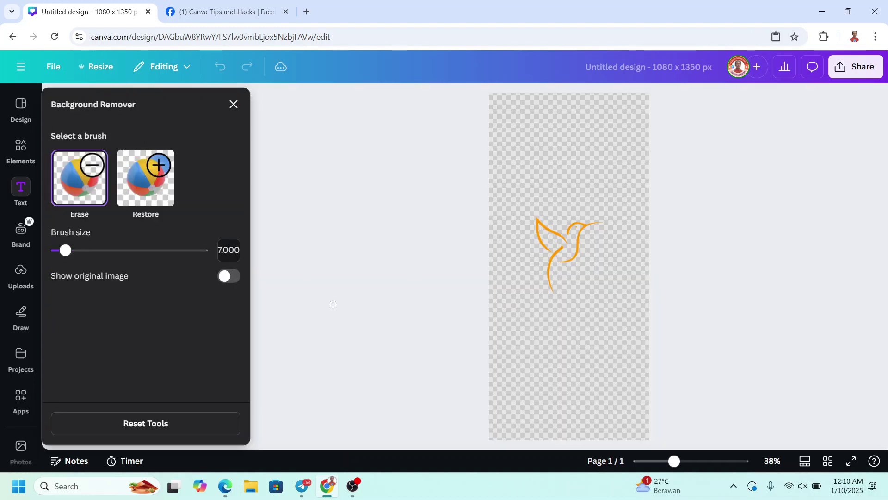
click(712, 461)
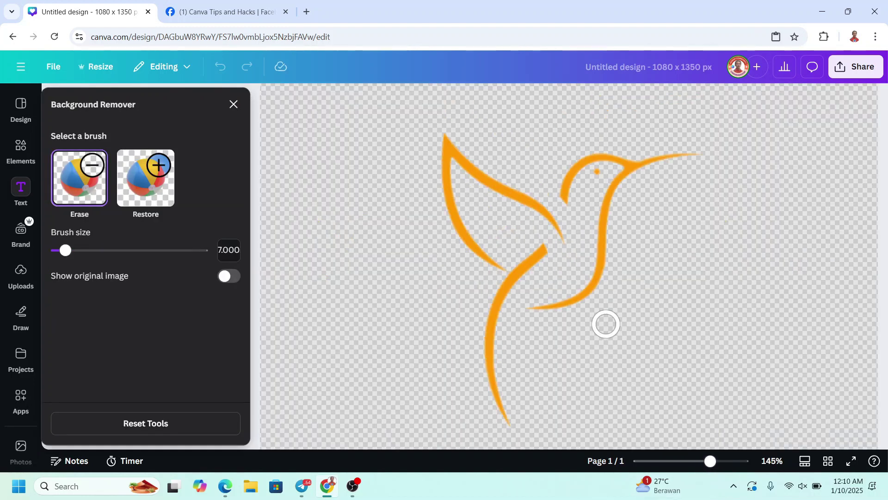
mouse_move(550, 313)
mouse_down()
mouse_move(589, 287)
mouse_move(635, 177)
mouse_move(688, 158)
mouse_move(574, 176)
mouse_move(567, 201)
mouse_move(617, 174)
mouse_up()
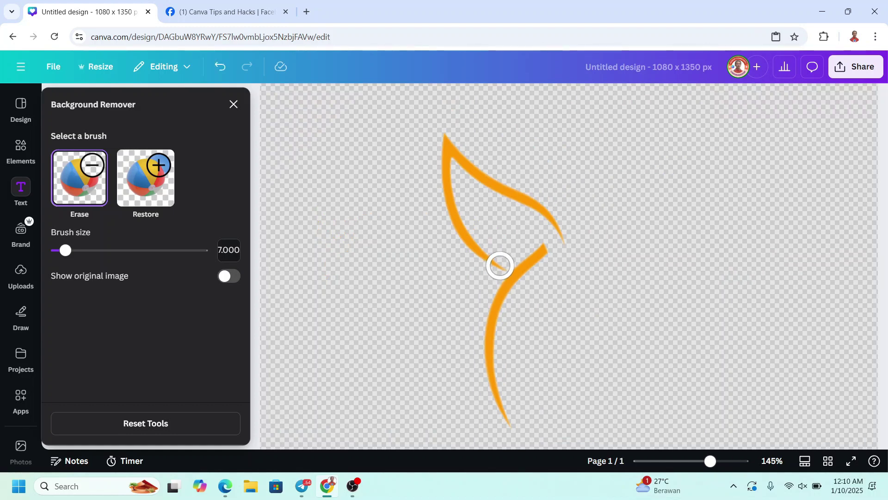
mouse_move(499, 262)
mouse_down()
mouse_move(465, 237)
mouse_move(443, 141)
mouse_move(467, 168)
mouse_move(552, 217)
mouse_move(571, 248)
mouse_up()
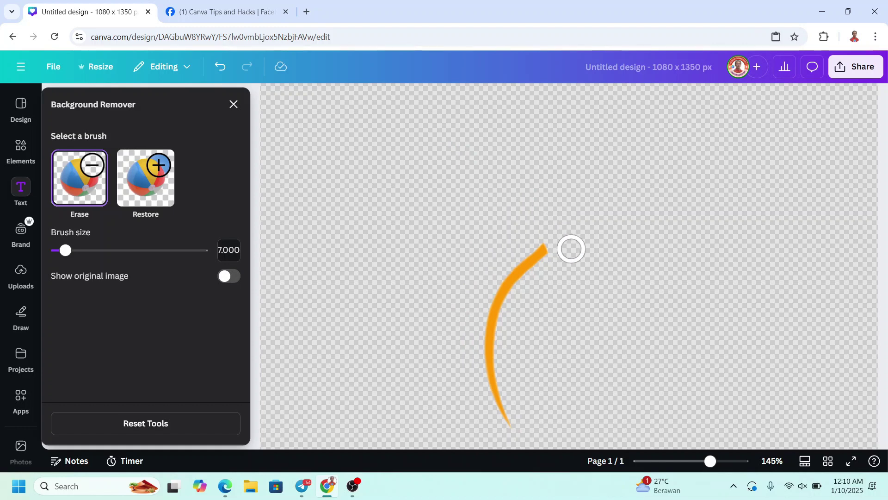
click(233, 104)
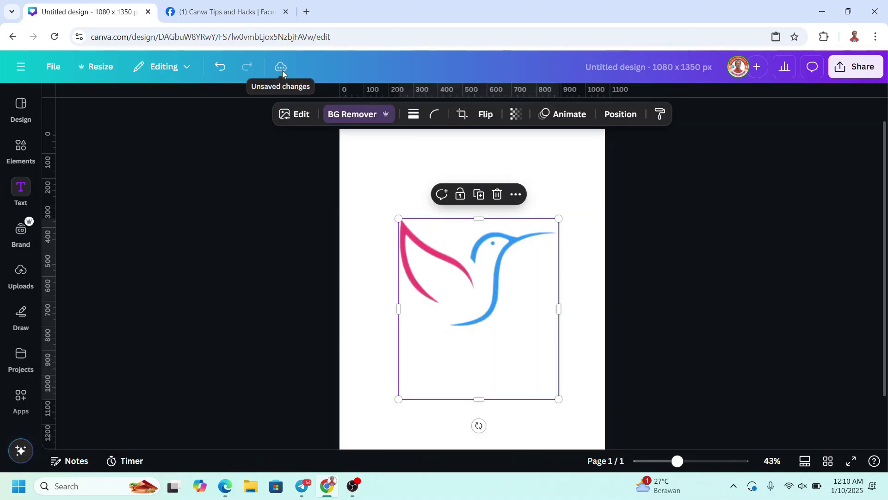
Click an empty area of the page to deselect and reveal the pink-wing, blue-head, orange-body hummingbird
click(619, 209)
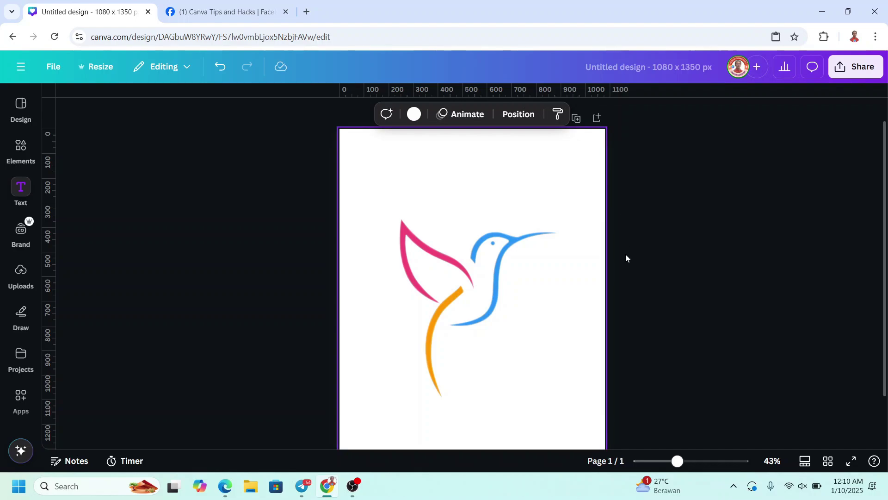